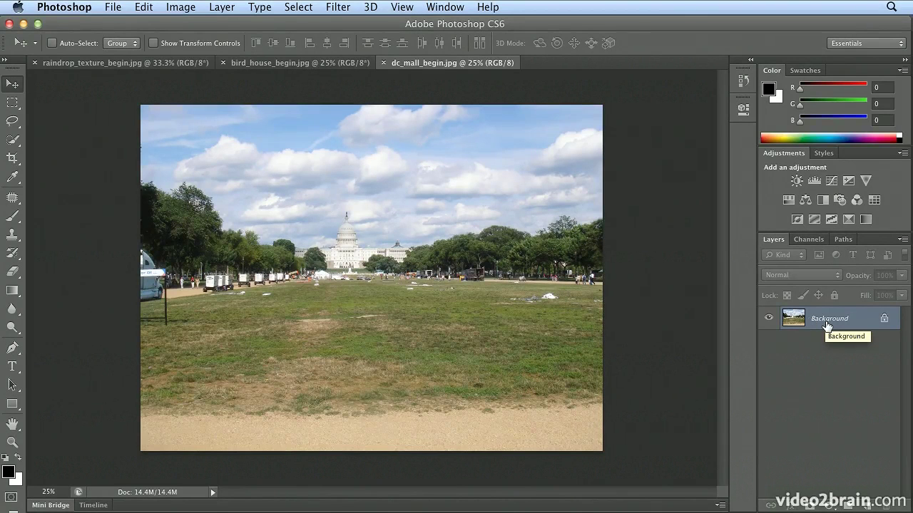
- Duplicate the Capitol photo's Background layer as a new layer named 'sphere'
right_click(827, 326)
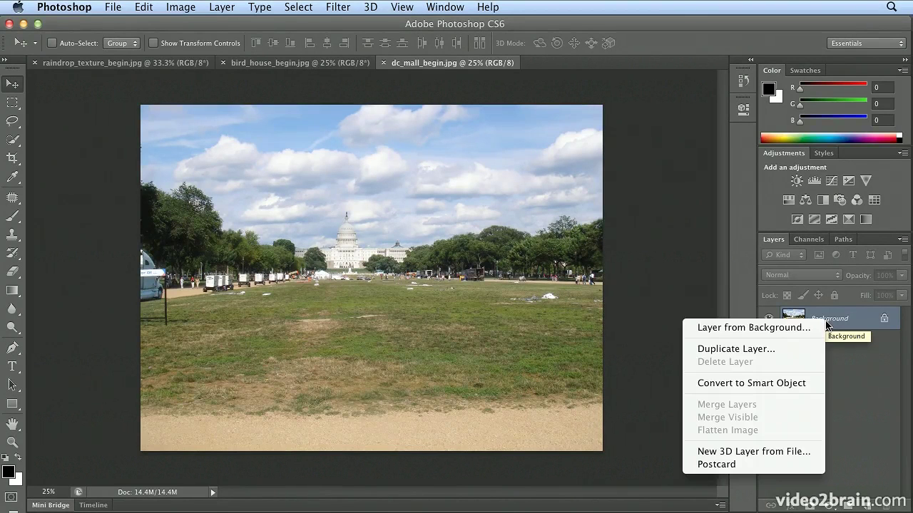
left_click(785, 350)
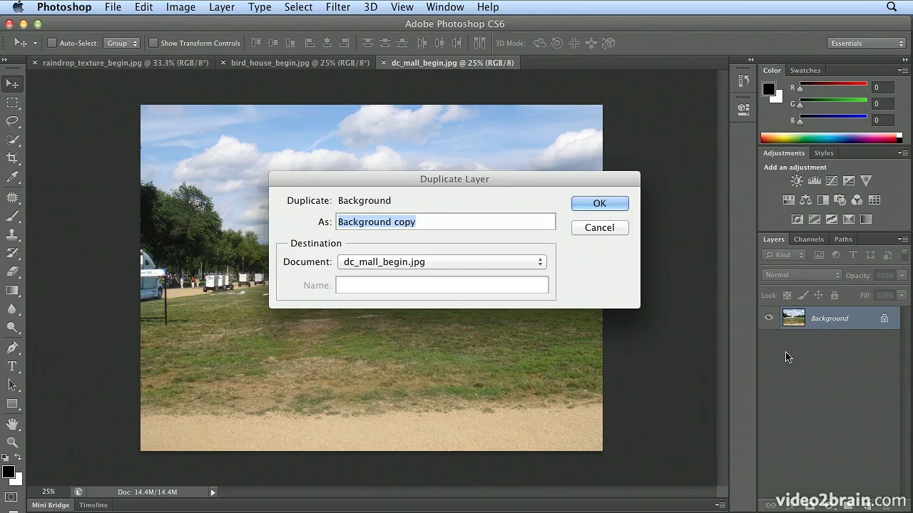
type("sphere")
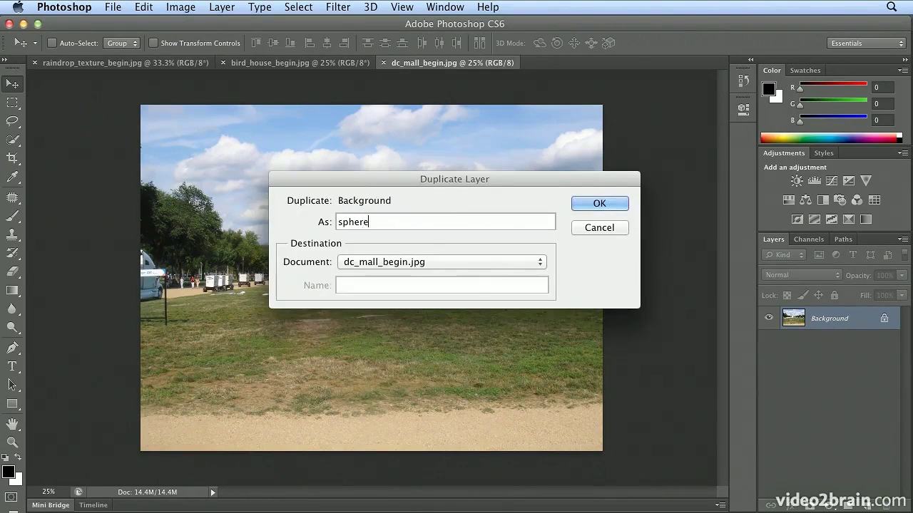
key("Return")
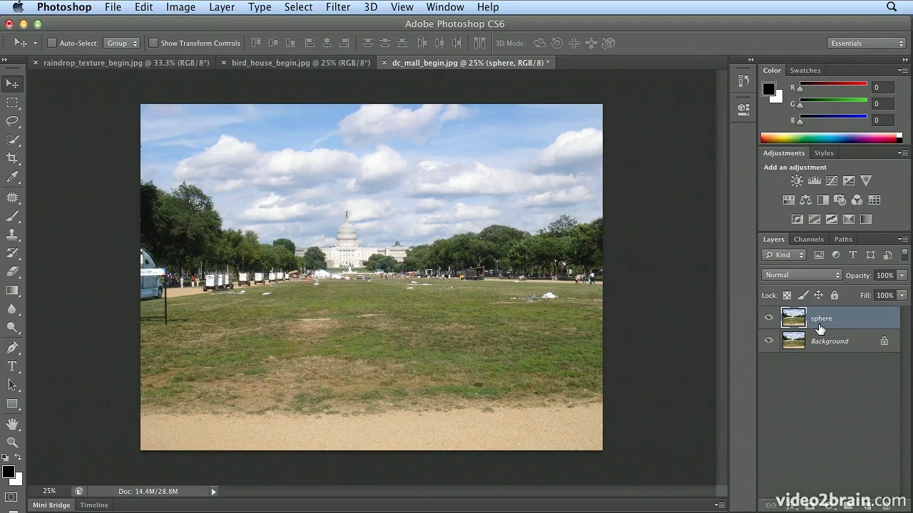
- Browse the 3D menu's New Mesh from Layer and Mesh Preset options
left_click(373, 7)
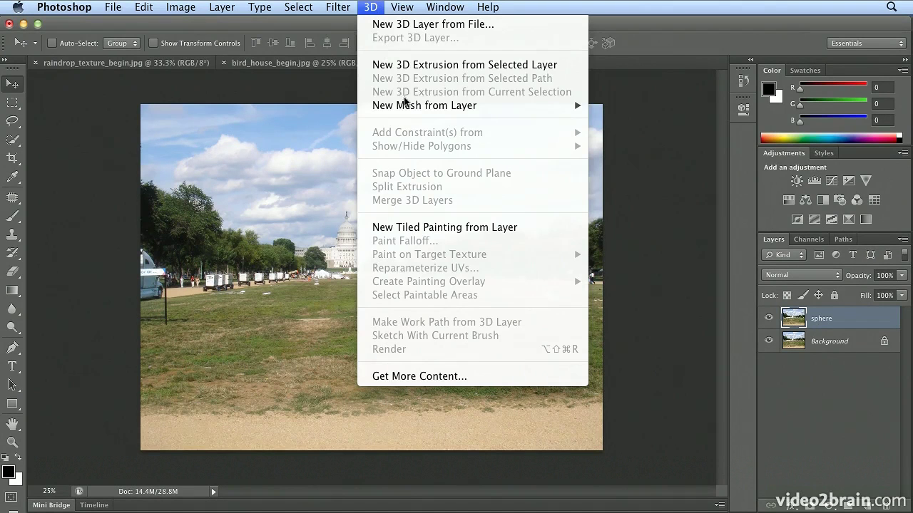
mouse_move(404, 106)
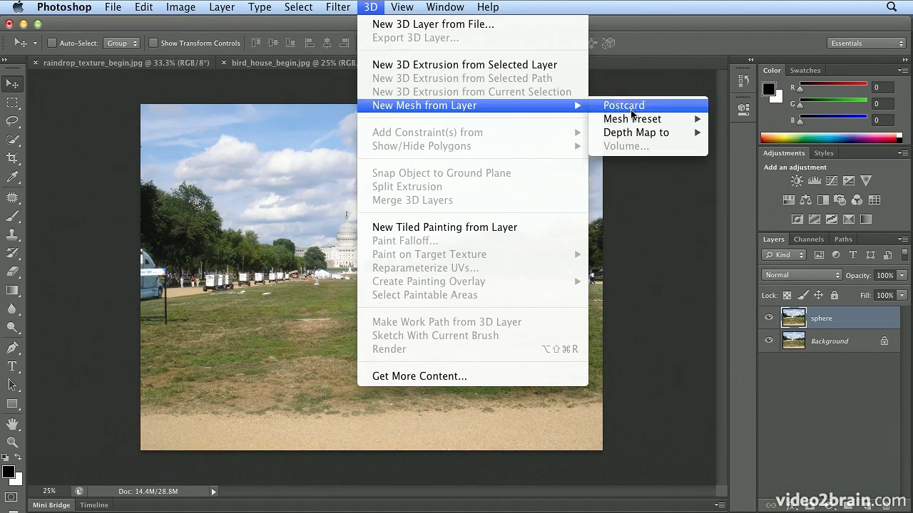
mouse_move(637, 122)
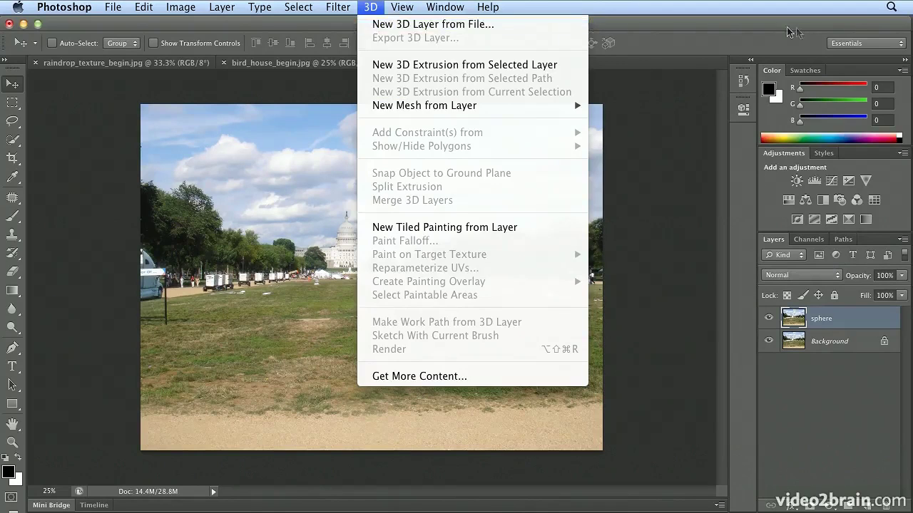
- Switch Photoshop to the 3D workspace
left_click(840, 45)
left_click(840, 44)
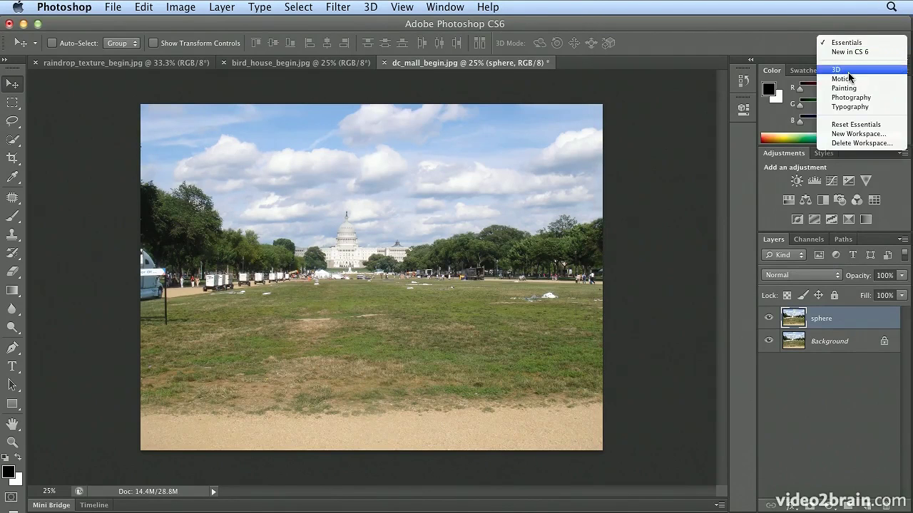
left_click(845, 70)
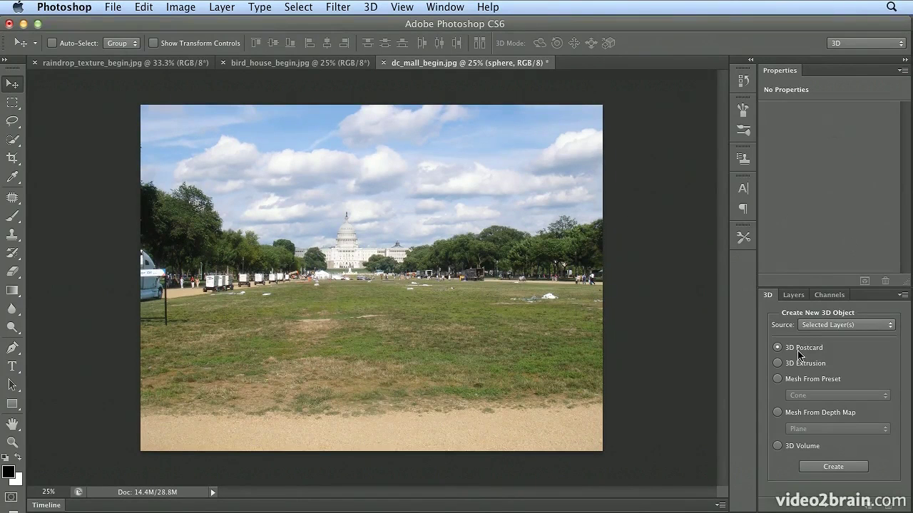
- Create a Sphere preset mesh from the sphere layer in the 3D panel
left_click(370, 6)
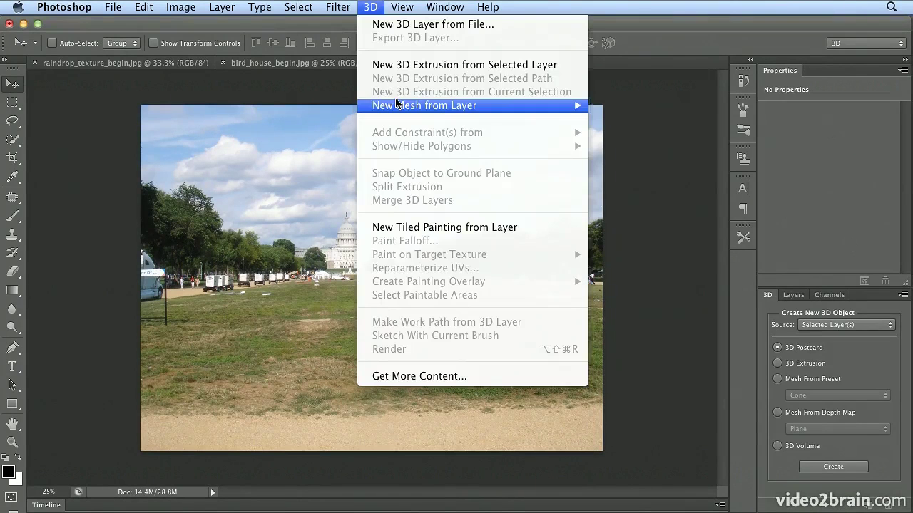
left_click(376, 8)
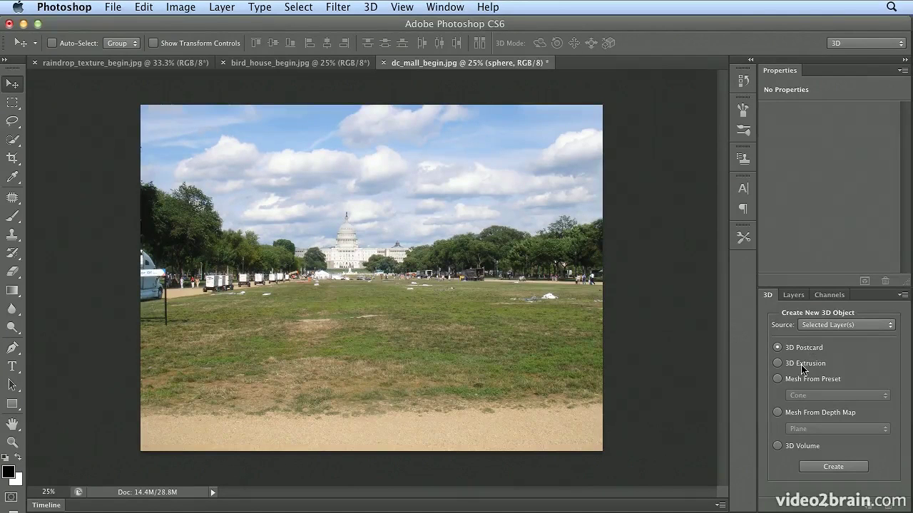
left_click(791, 382)
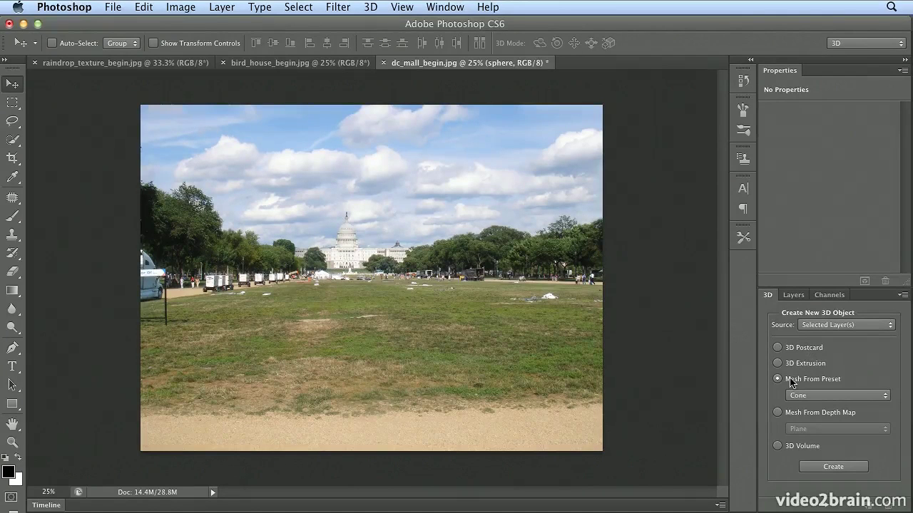
left_click(836, 397)
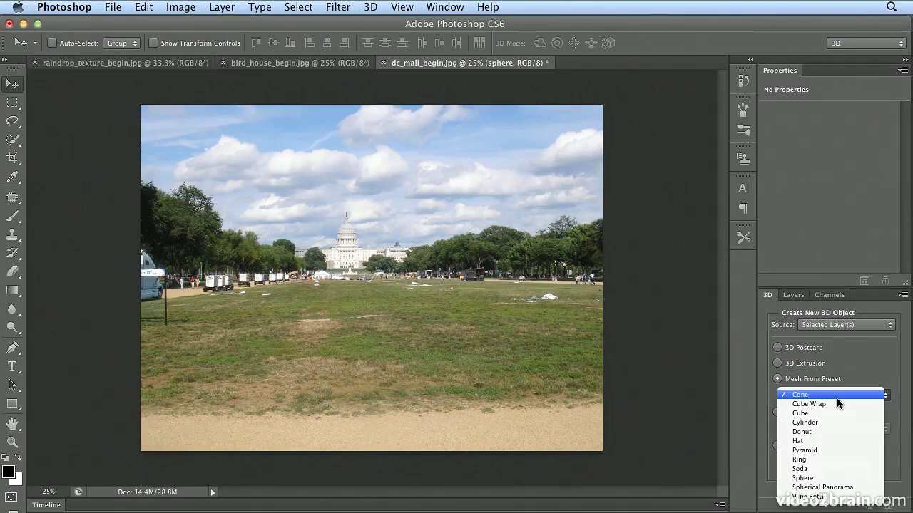
left_click(851, 480)
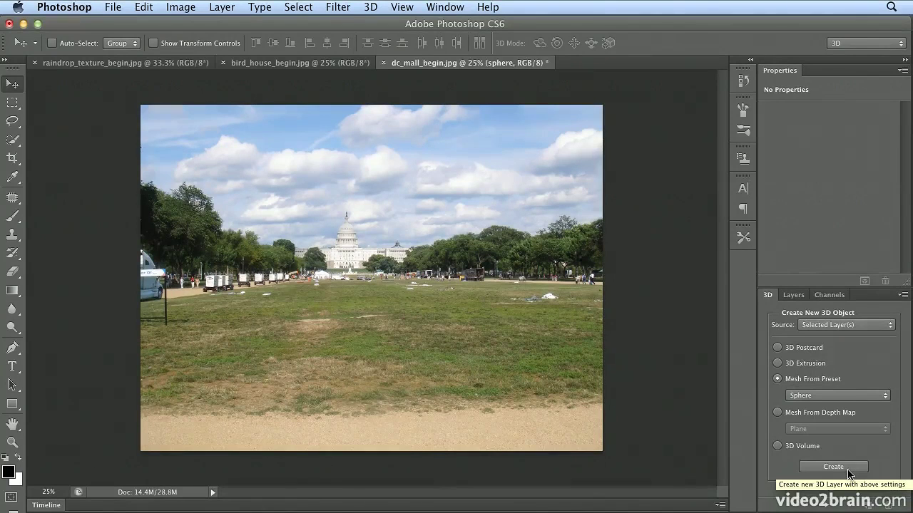
left_click(846, 471)
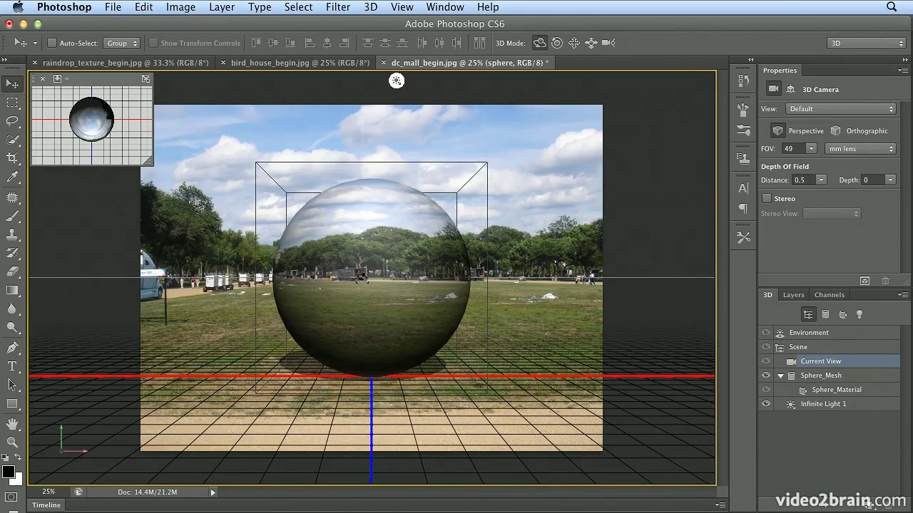
- Re-angle Infinite Light 1 to change the sphere's shading
left_click(398, 80)
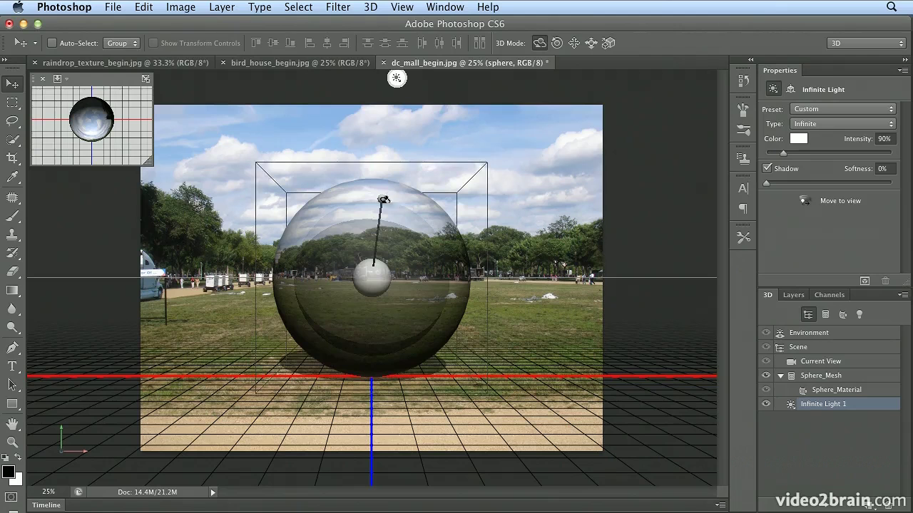
mouse_move(380, 200)
left_mouse_down()
mouse_move(380, 253)
mouse_move(381, 213)
left_mouse_up()
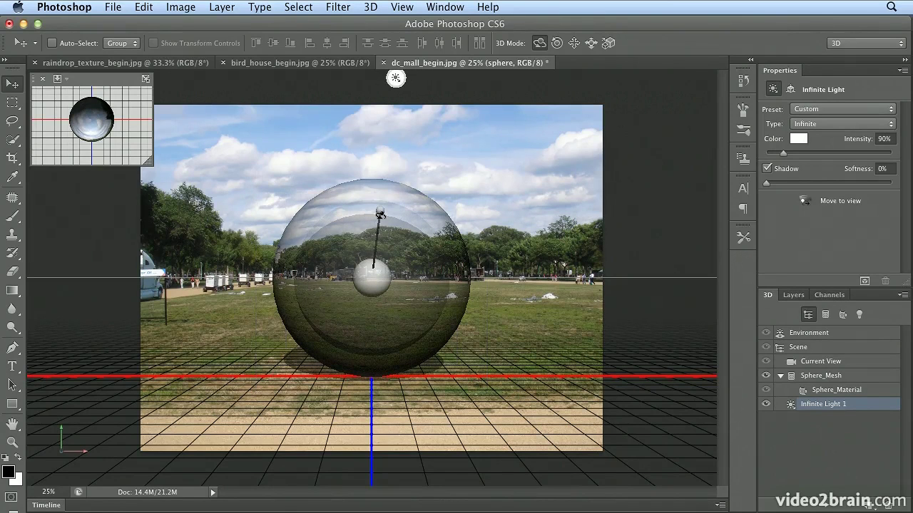
- Push Sphere_Mesh back along the Z axis so it appears smaller
left_click(419, 191)
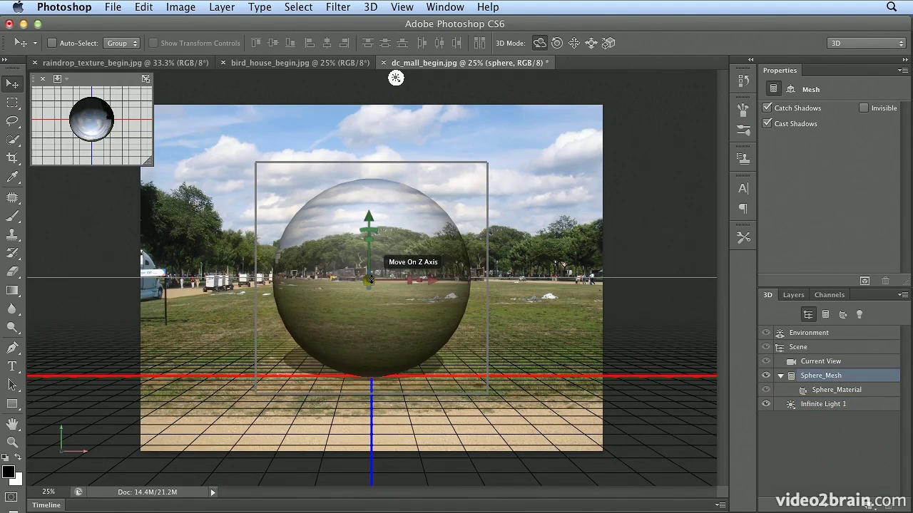
left_click_drag(371, 279, 373, 341)
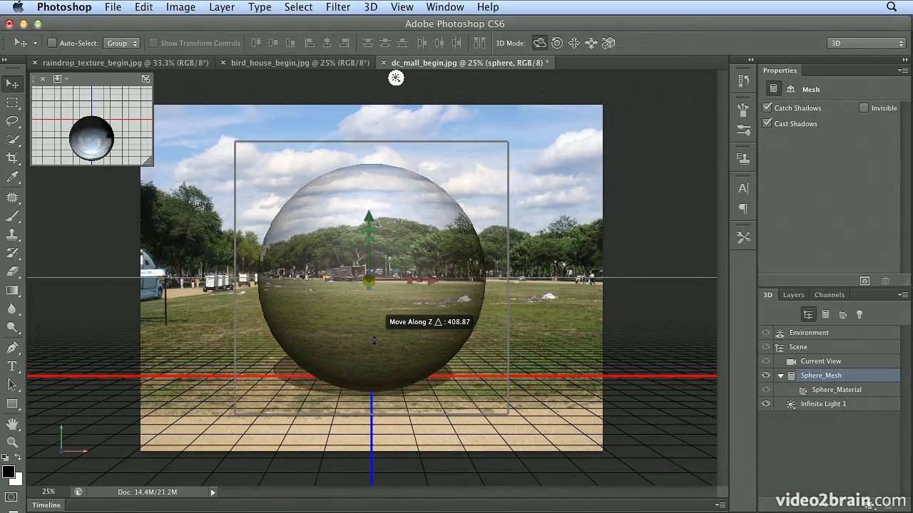
left_click_drag(374, 341, 366, 205)
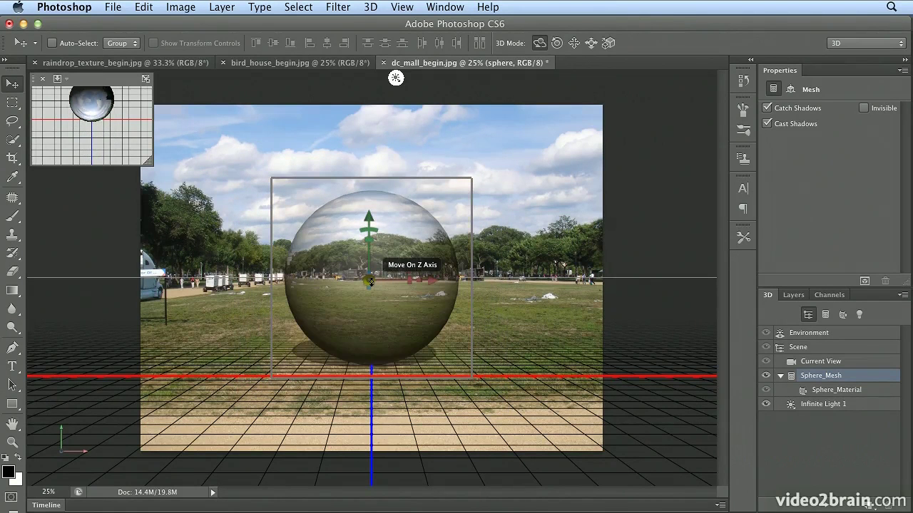
left_click_drag(371, 282, 370, 238)
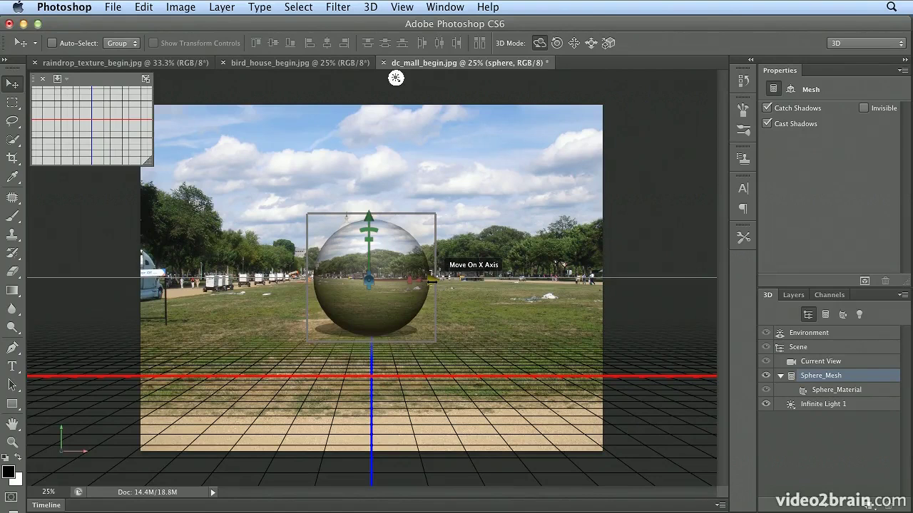
- Move the sphere into the upper-right sky and rotate it on Y and Z to reflect the dome
left_click_drag(413, 246, 546, 152)
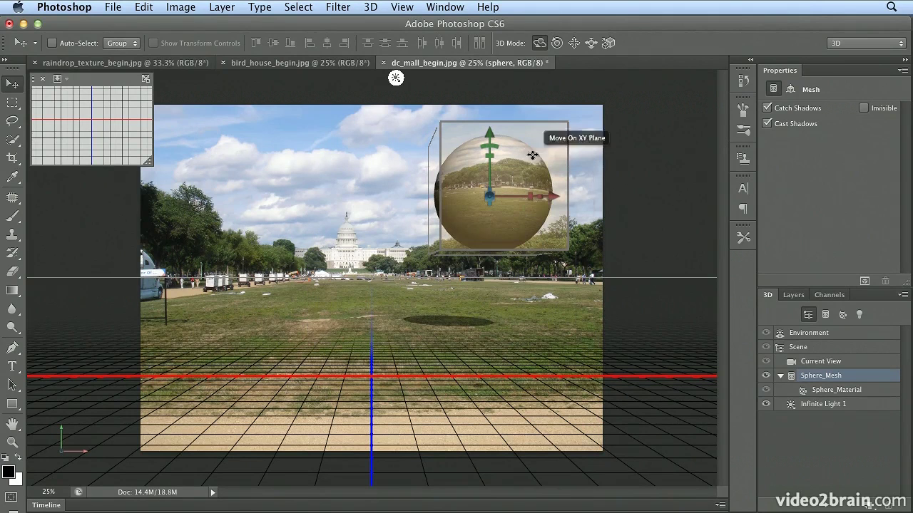
left_click_drag(566, 152, 648, 166)
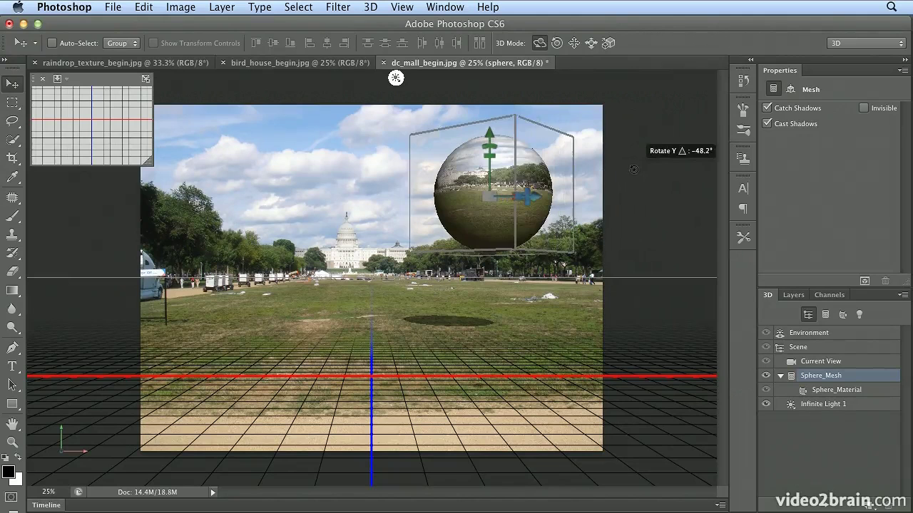
left_click_drag(633, 170, 650, 166)
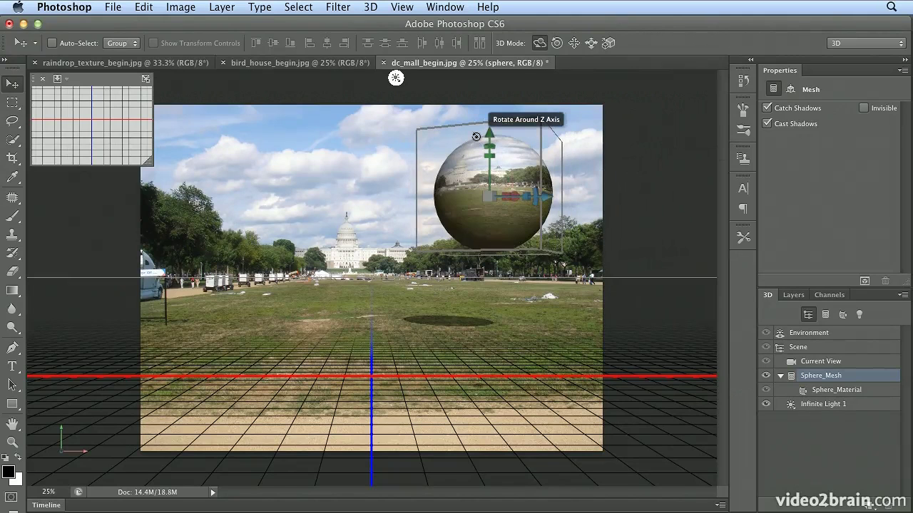
left_click_drag(477, 137, 476, 148)
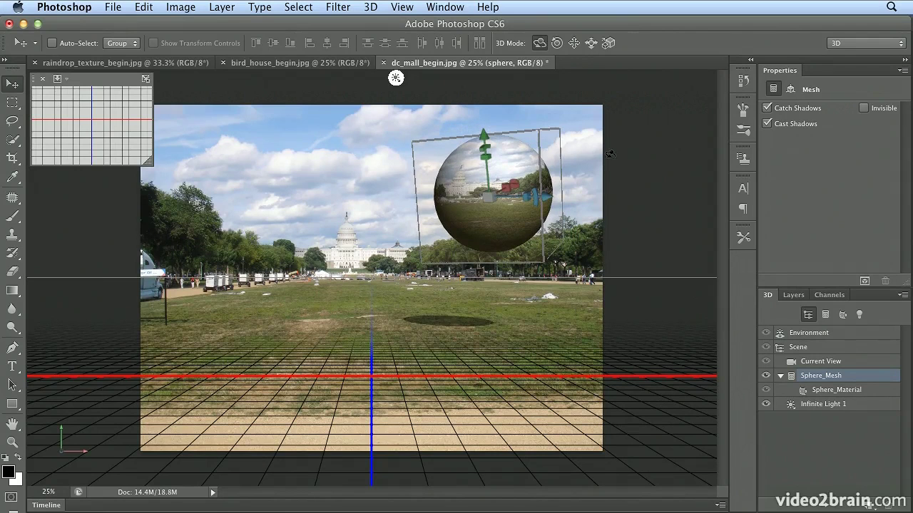
- Rename the sphere layer to 'sphere 01'
left_click(794, 294)
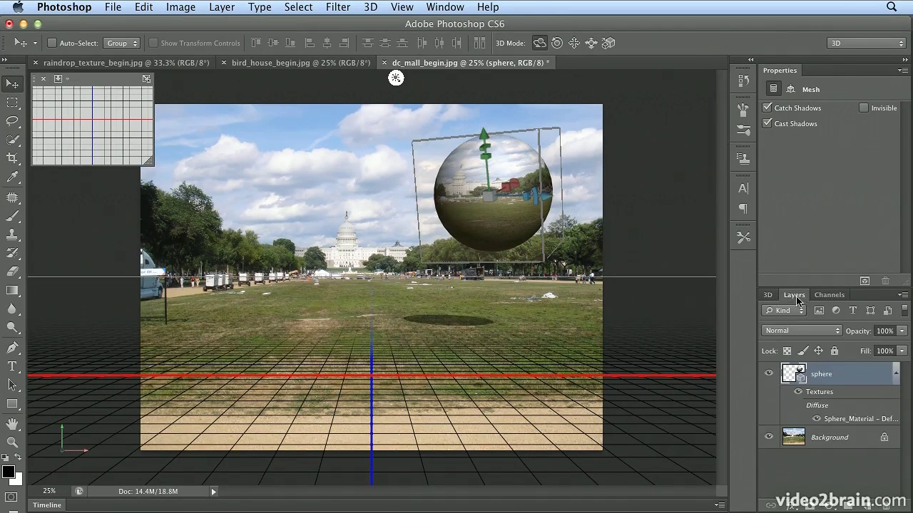
double_click(825, 376)
key("Right")
key("Return")
- Duplicate it as 'sphere 02' and move the copy to the upper-left sky
left_click_drag(844, 383, 871, 497)
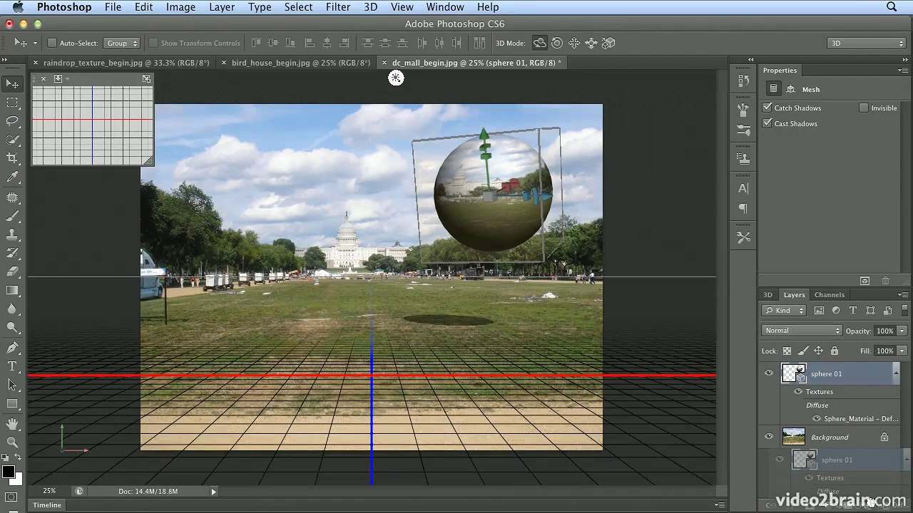
left_click_drag(828, 405, 825, 401)
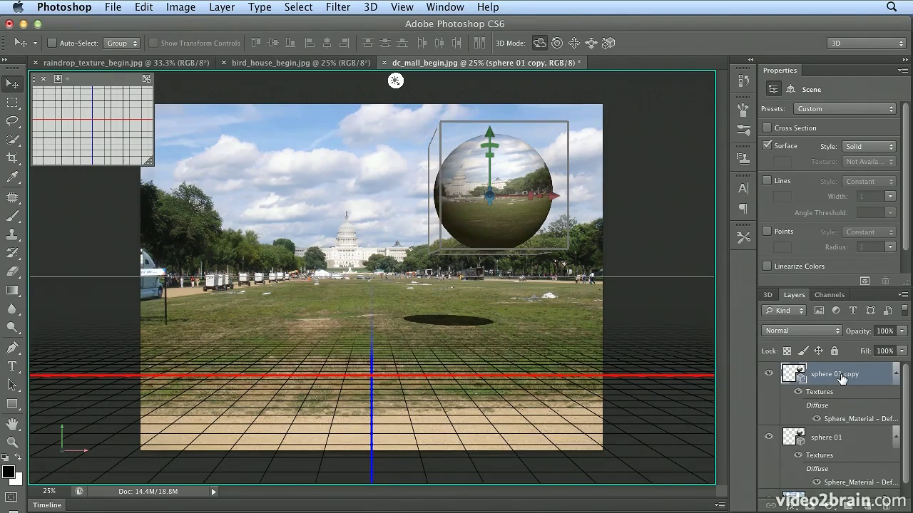
double_click(840, 379)
type("02")
key("Return")
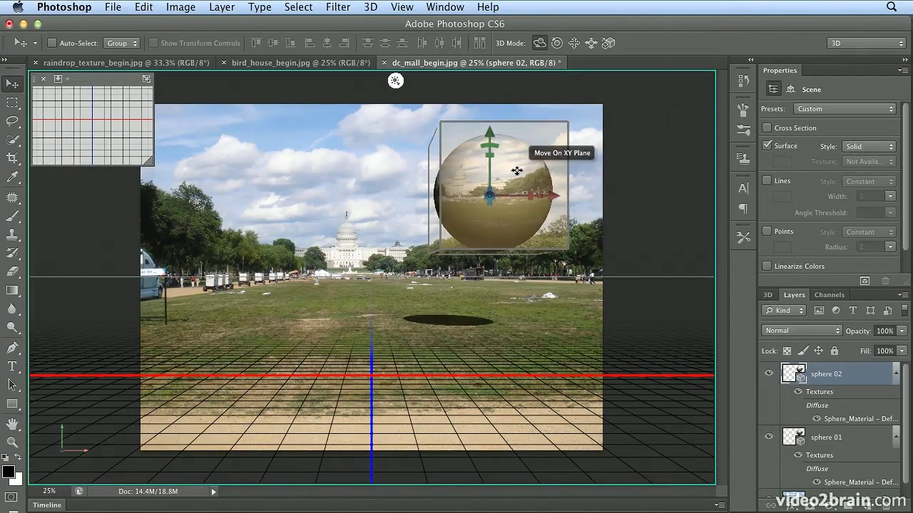
left_click_drag(517, 171, 279, 164)
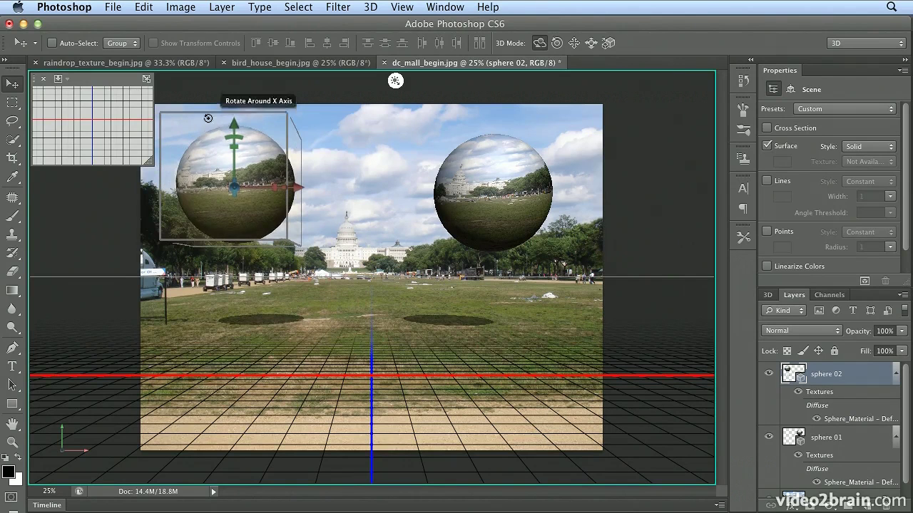
- Rotate sphere 02 on its Y and Z axes and shift it in the YZ plane
mouse_move(209, 113)
left_mouse_down()
mouse_move(217, 167)
mouse_move(209, 113)
left_mouse_up()
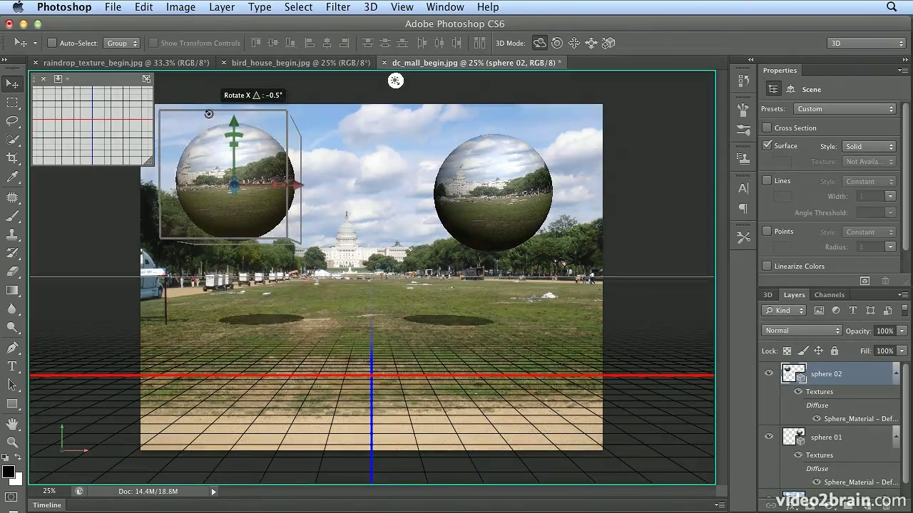
left_click_drag(193, 152, 186, 155)
left_click(181, 158)
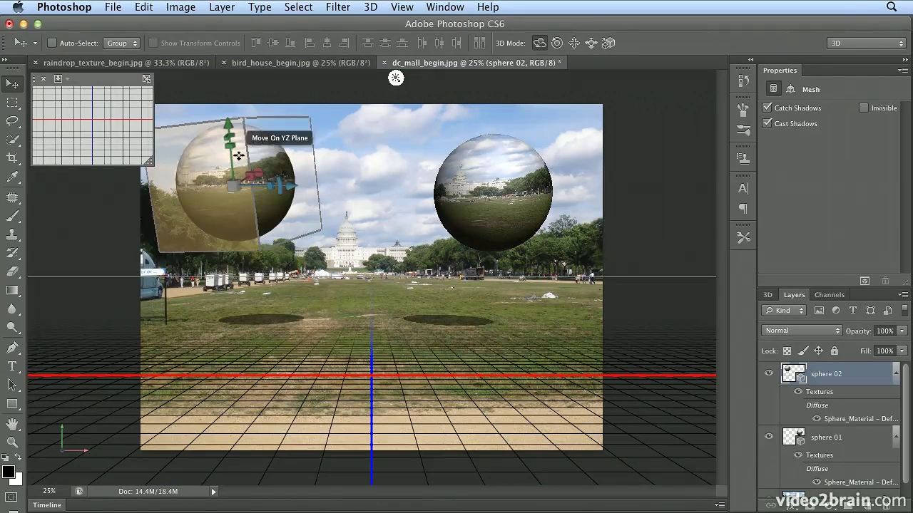
left_click_drag(250, 158, 360, 162)
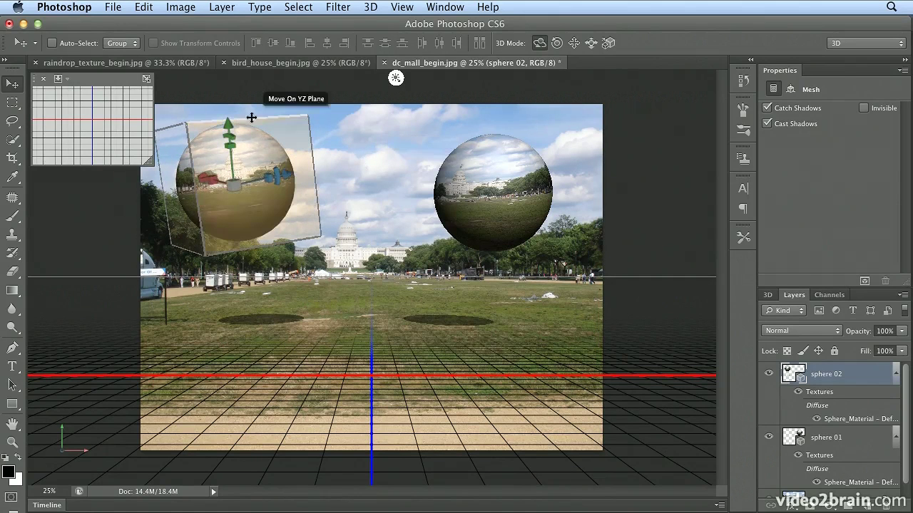
left_click_drag(251, 121, 253, 127)
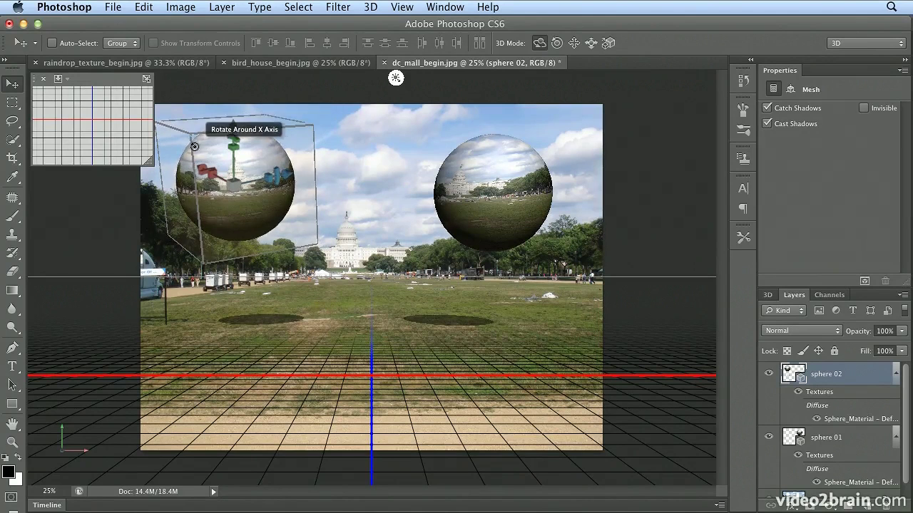
left_click_drag(193, 144, 238, 150)
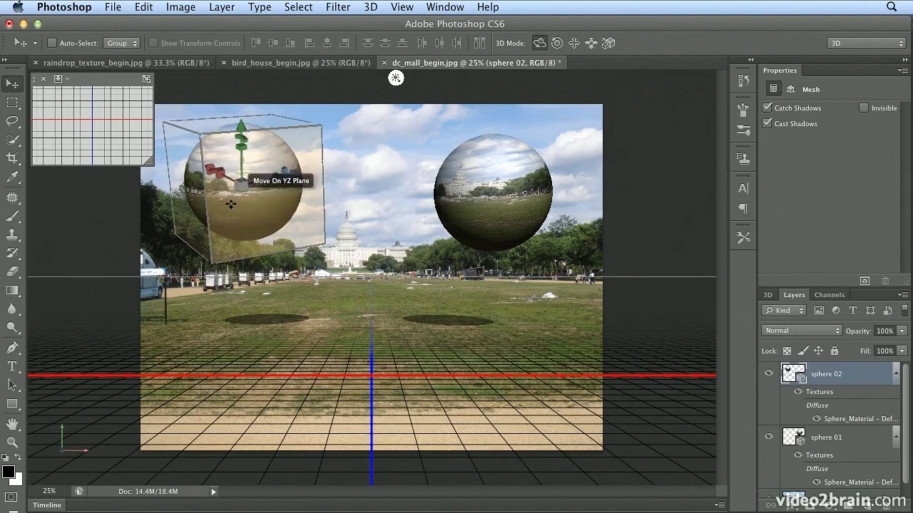
left_click_drag(208, 212, 231, 208)
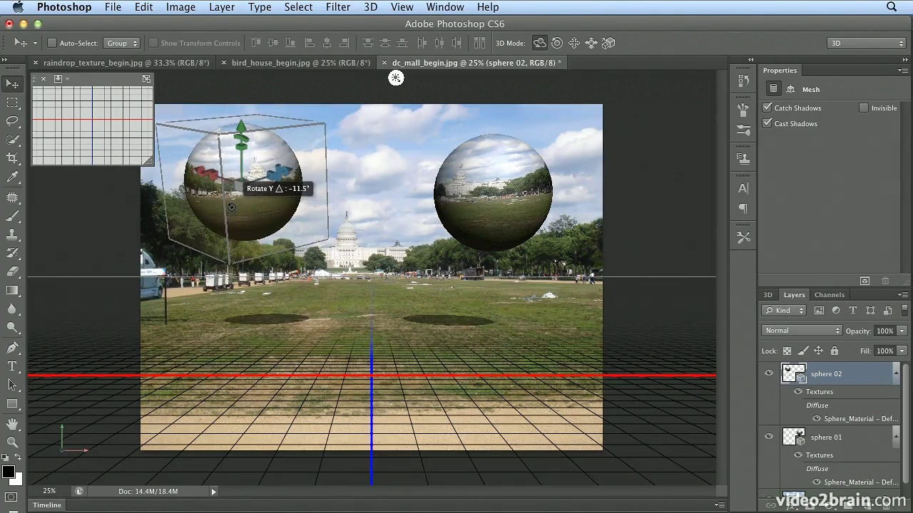
left_click_drag(273, 149, 275, 148)
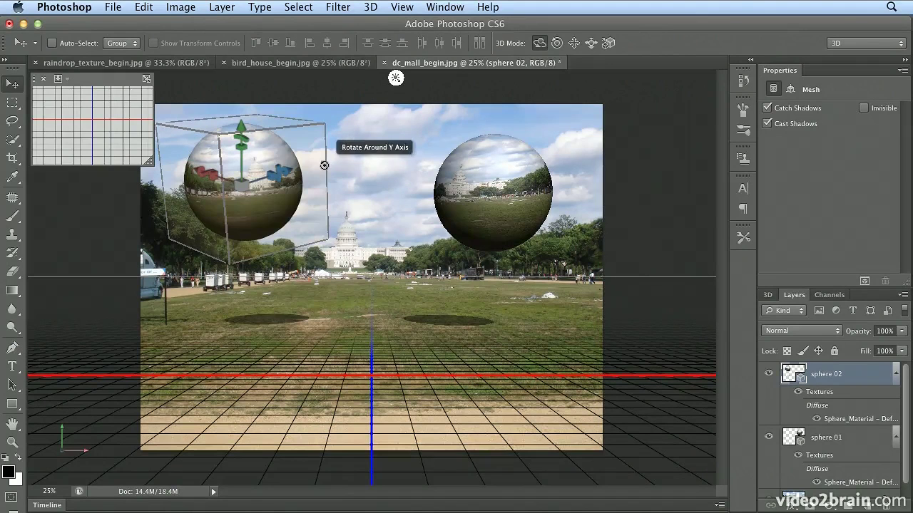
left_click_drag(323, 164, 317, 166)
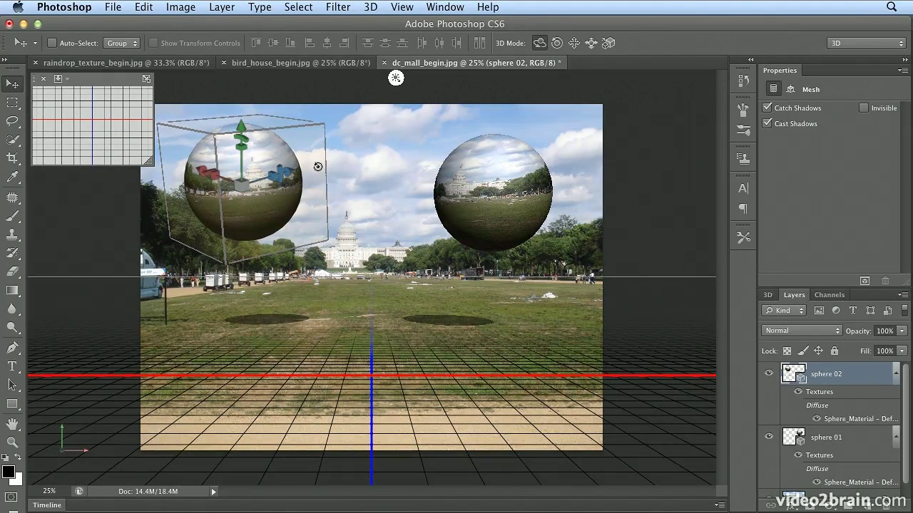
- Turn the bird_house_begin.jpg photo into a 3D Postcard mesh
left_click(299, 63)
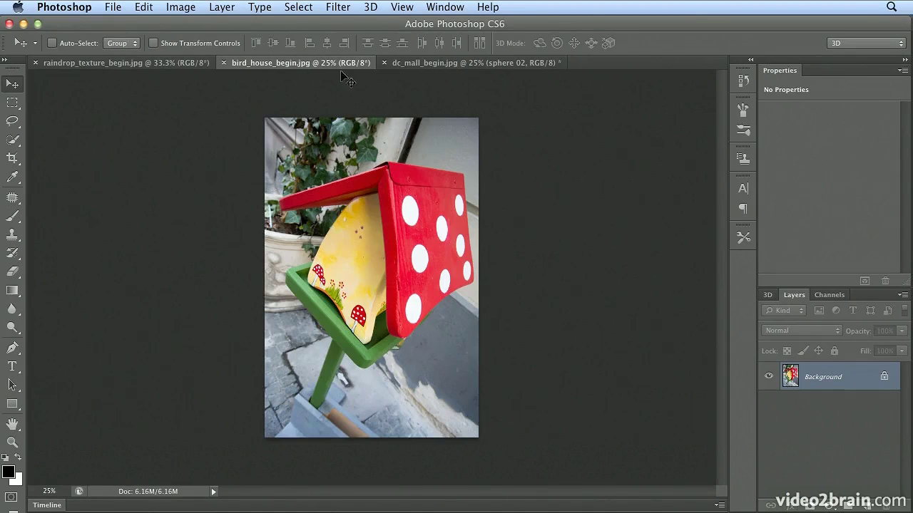
left_click(372, 9)
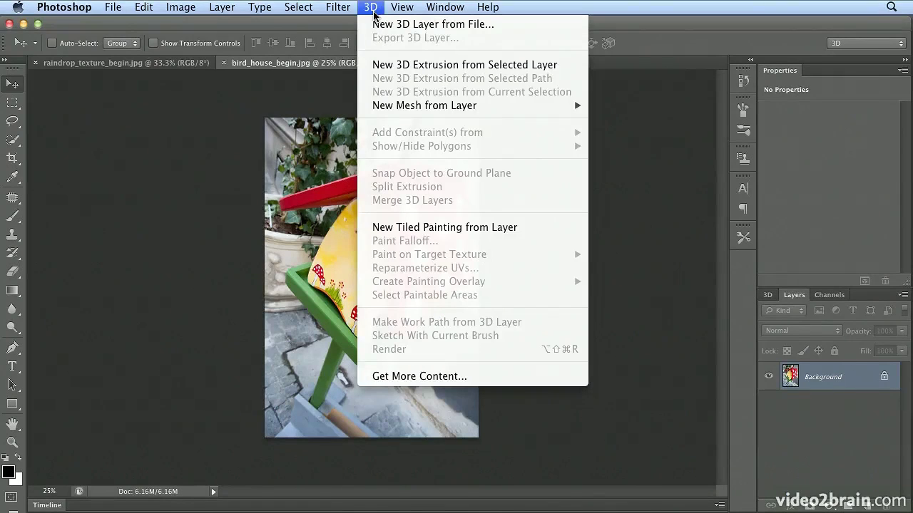
mouse_move(405, 108)
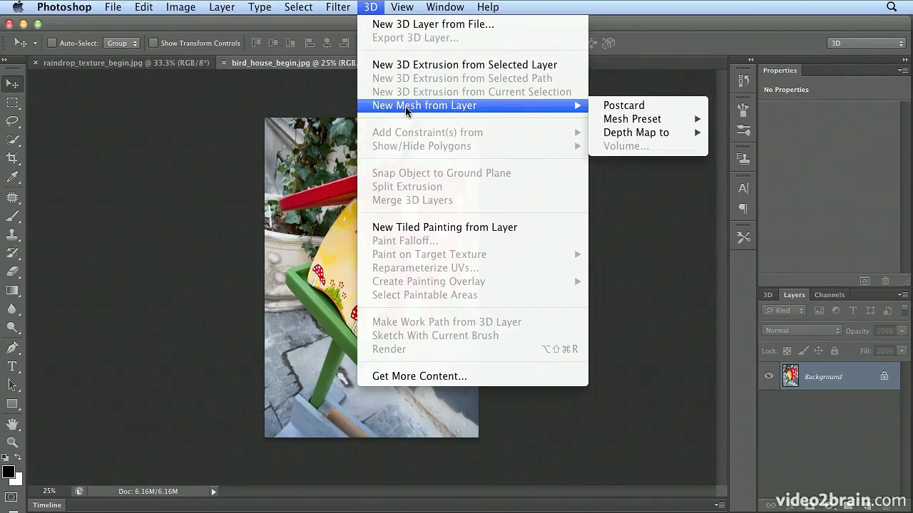
left_click(623, 106)
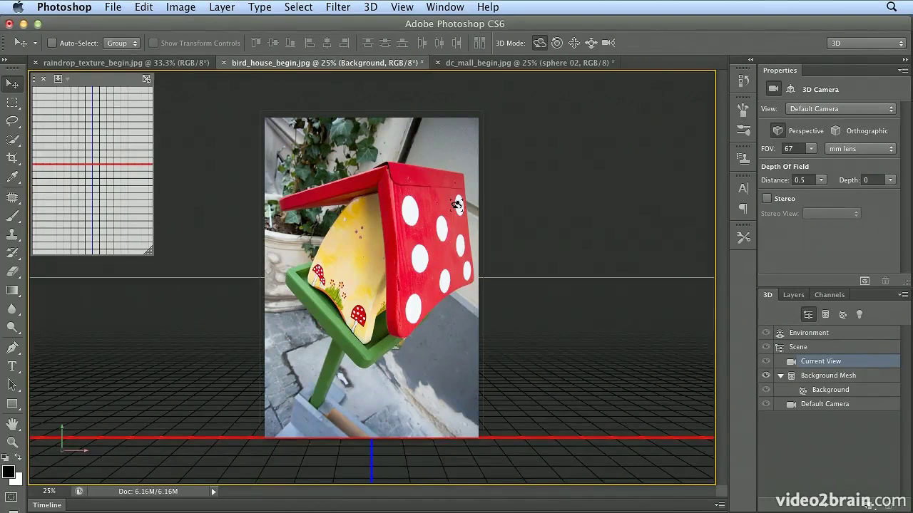
- Orbit the view, hide the 3D Ground Plane, and tilt the birdhouse postcard at an angle
left_click_drag(456, 205, 456, 165)
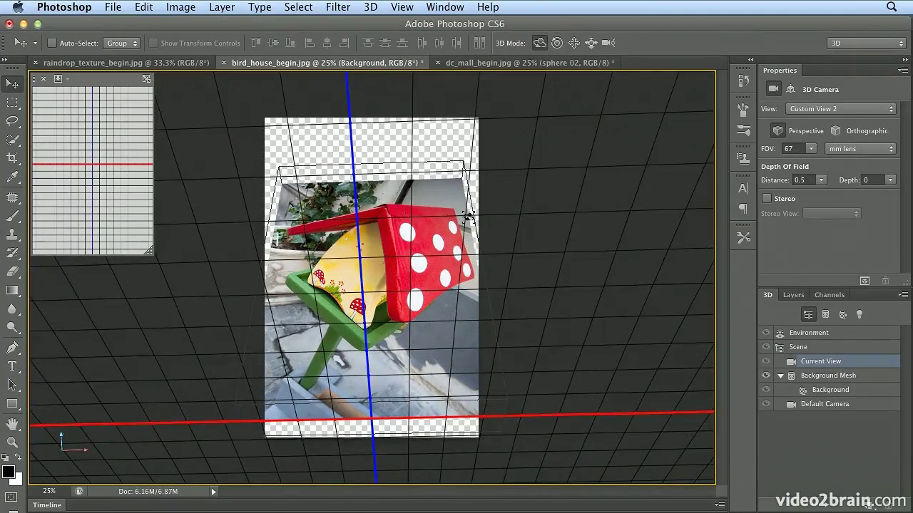
left_click(401, 7)
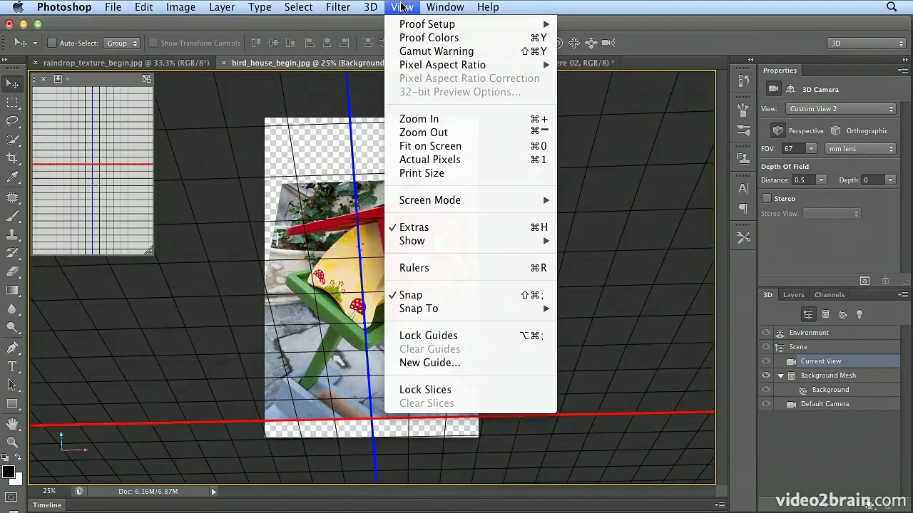
mouse_move(462, 244)
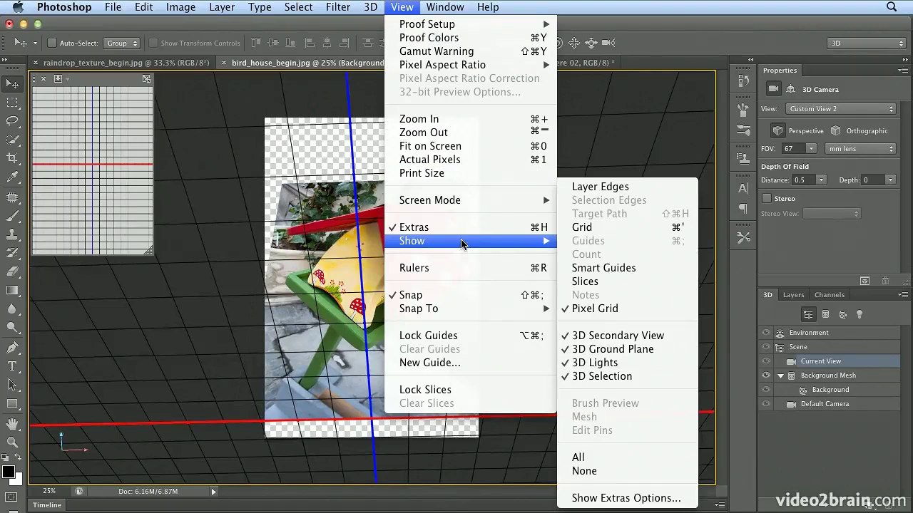
left_click(599, 350)
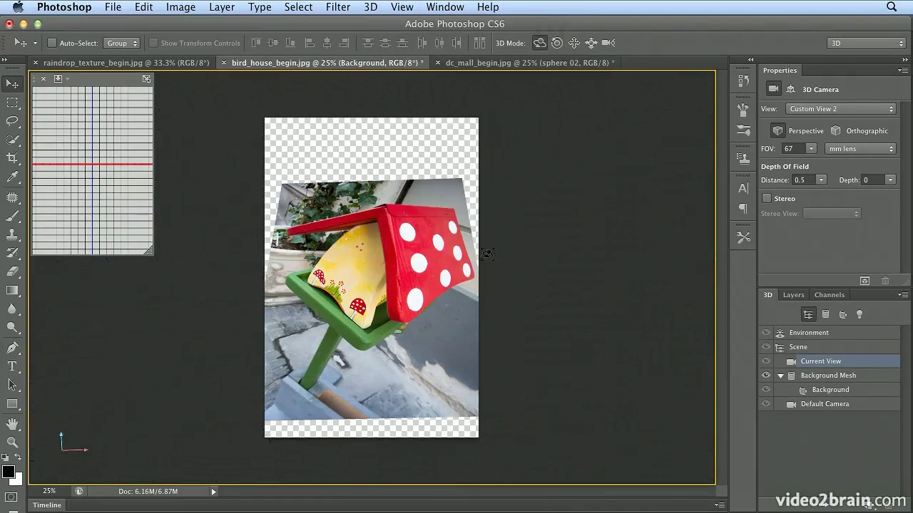
left_click_drag(450, 179, 343, 156)
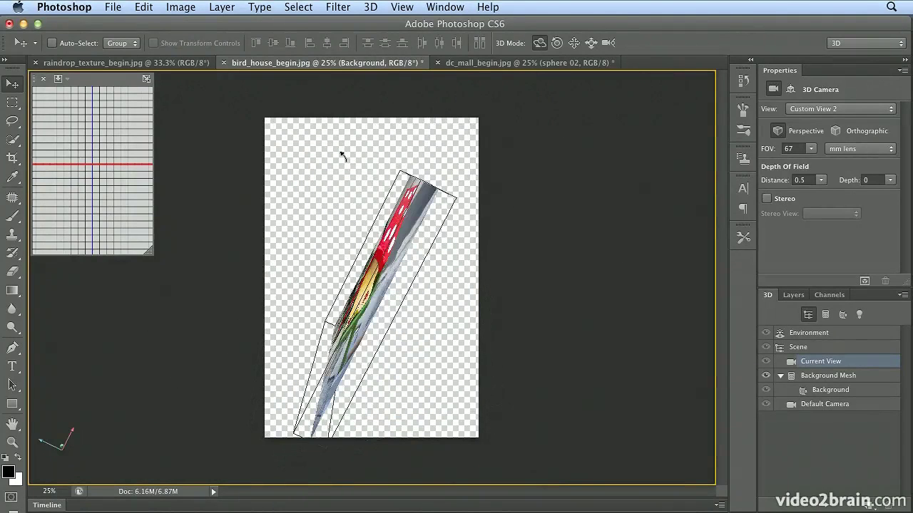
left_click_drag(244, 164, 495, 179)
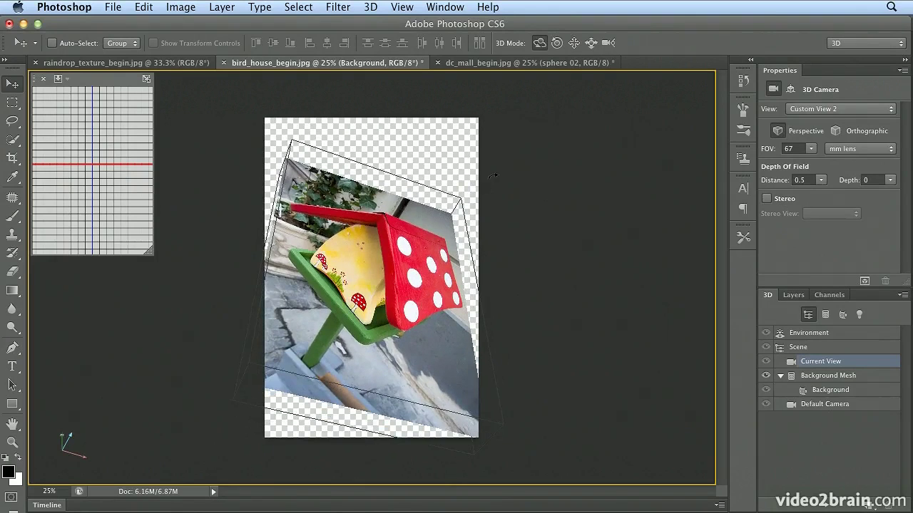
- Make raindrop_texture_begin.jpg into a 3D mesh using the Cylinder preset in the 3D panel
left_click(88, 63)
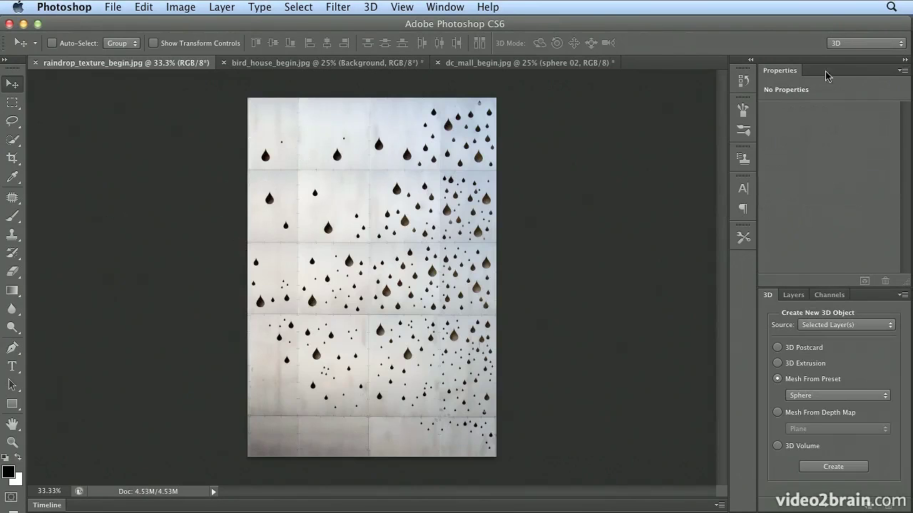
left_click(369, 8)
mouse_move(415, 106)
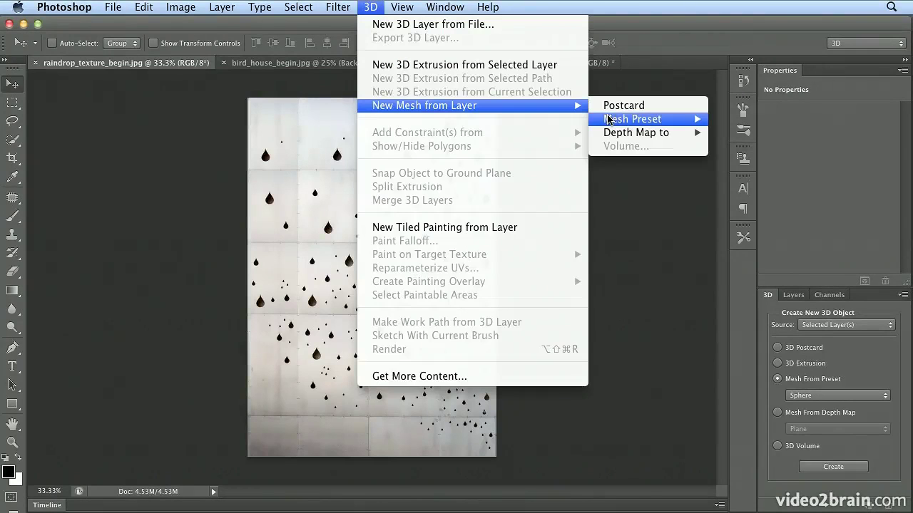
mouse_move(614, 121)
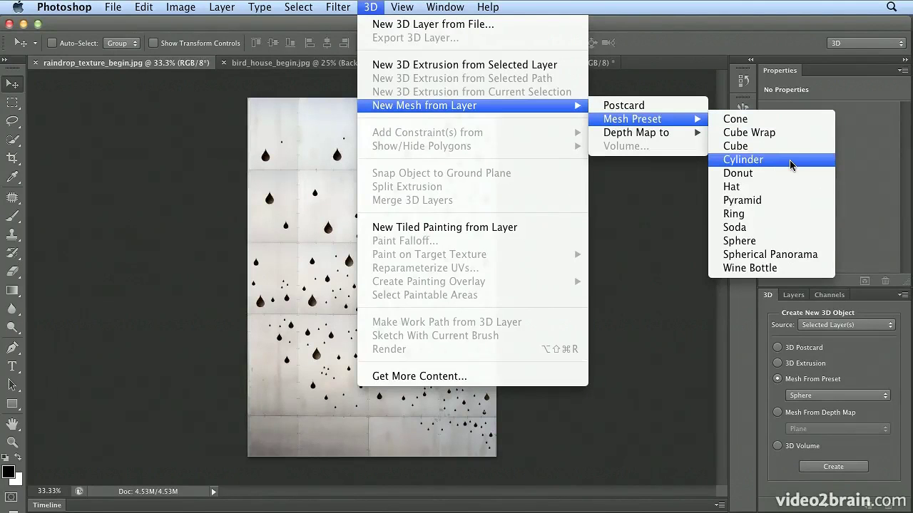
left_click(674, 30)
left_click(806, 396)
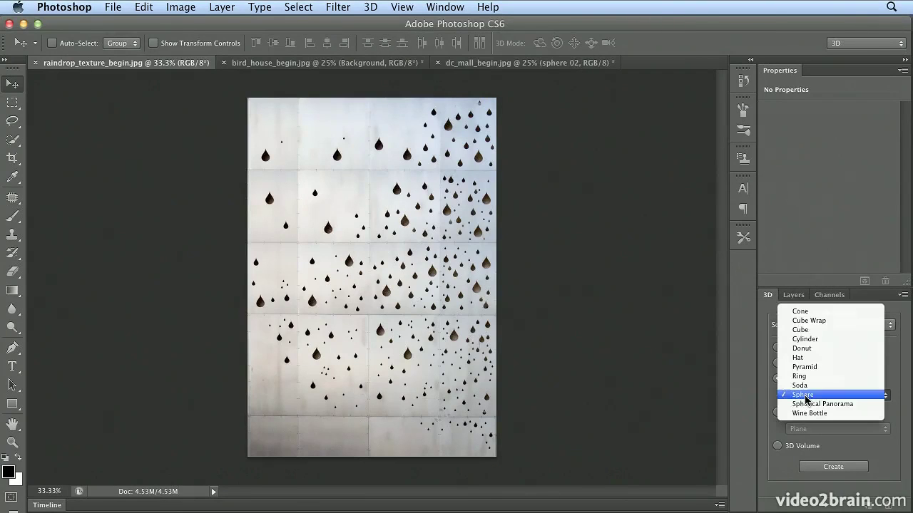
left_click(809, 339)
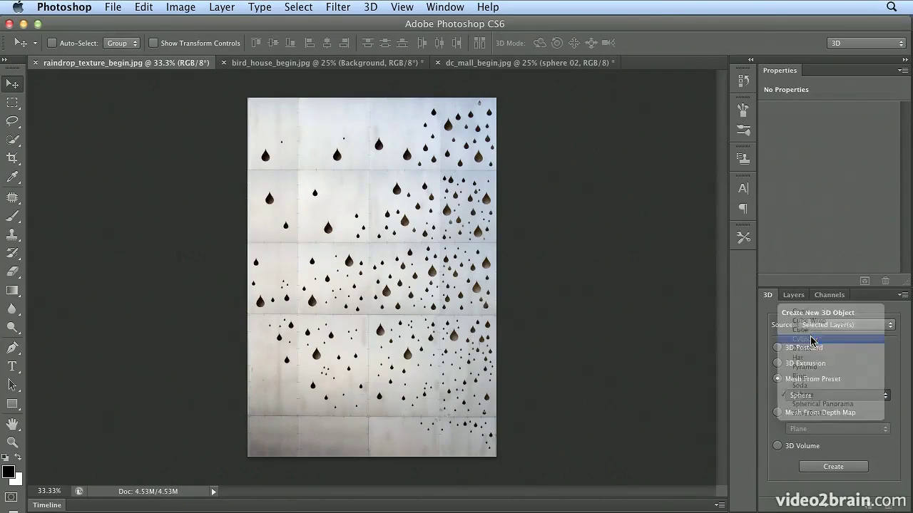
left_click(835, 467)
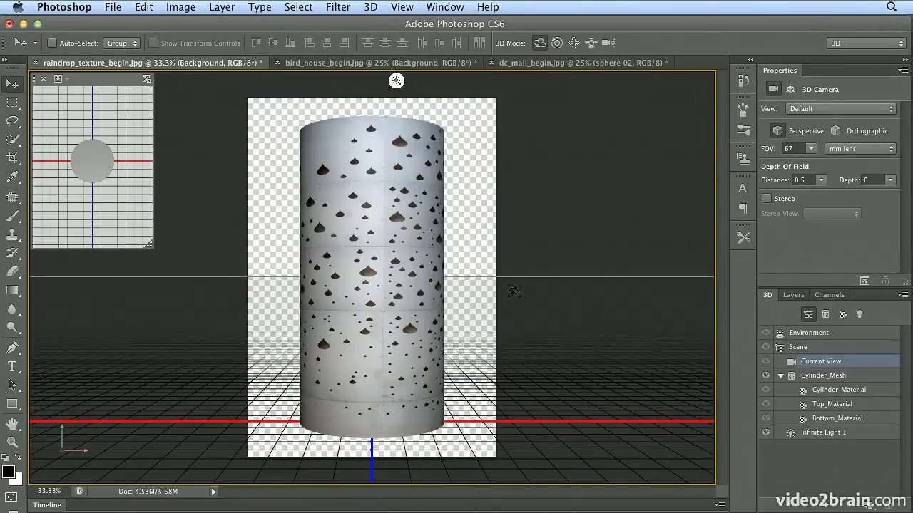
- Scale the cylinder's height to 82.5% and tilt it forward around the X axis
left_click(366, 123)
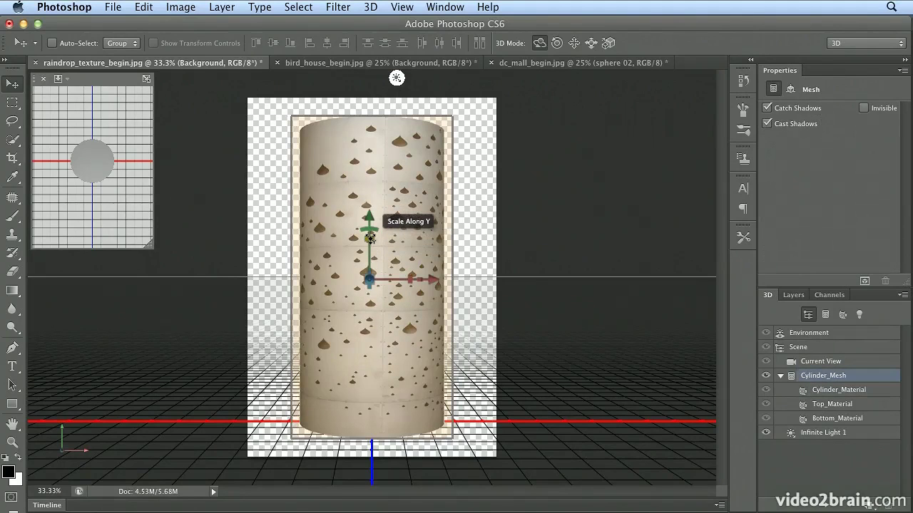
left_click_drag(371, 239, 397, 278)
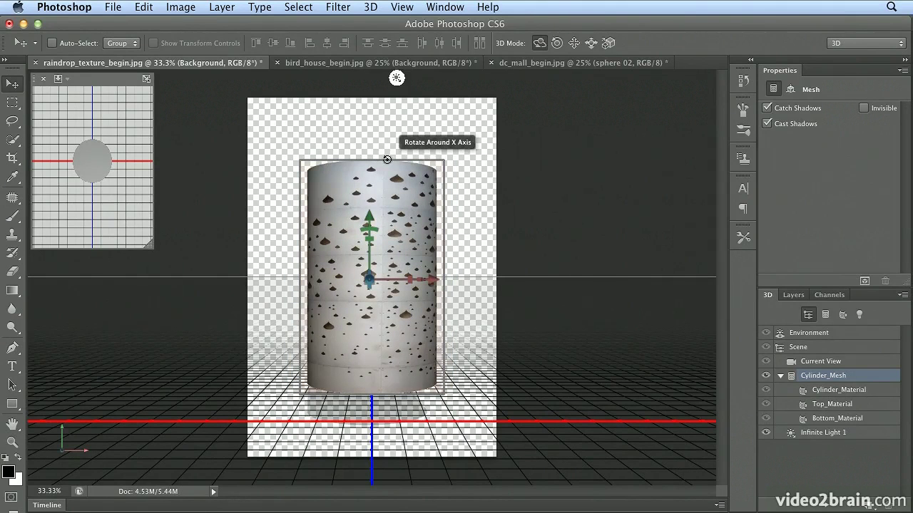
left_click_drag(386, 159, 506, 175)
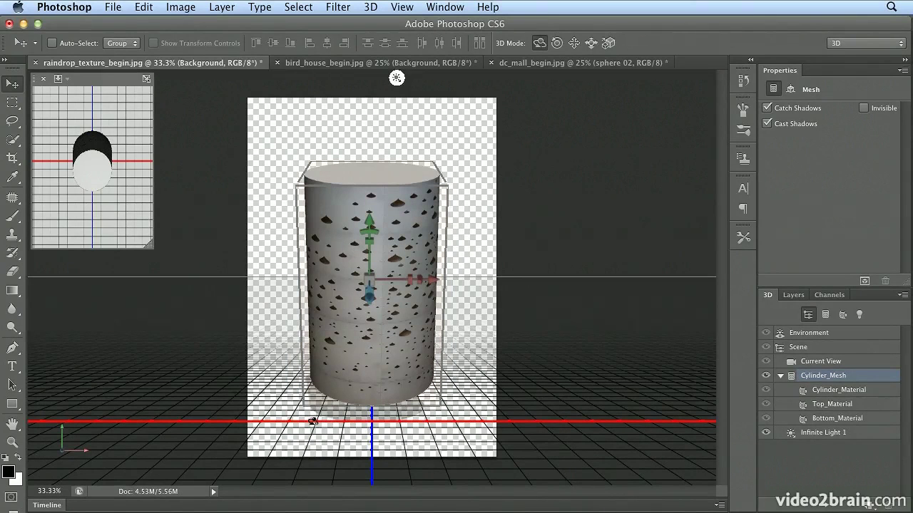
- Switch via the bird_house_begin.jpg tab to the dc_mall_begin.jpg document
left_click(311, 64)
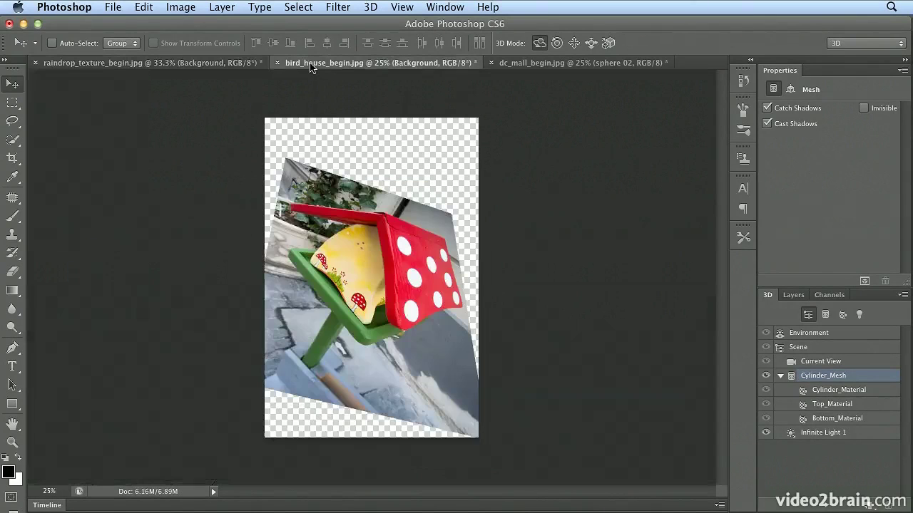
left_click(520, 63)
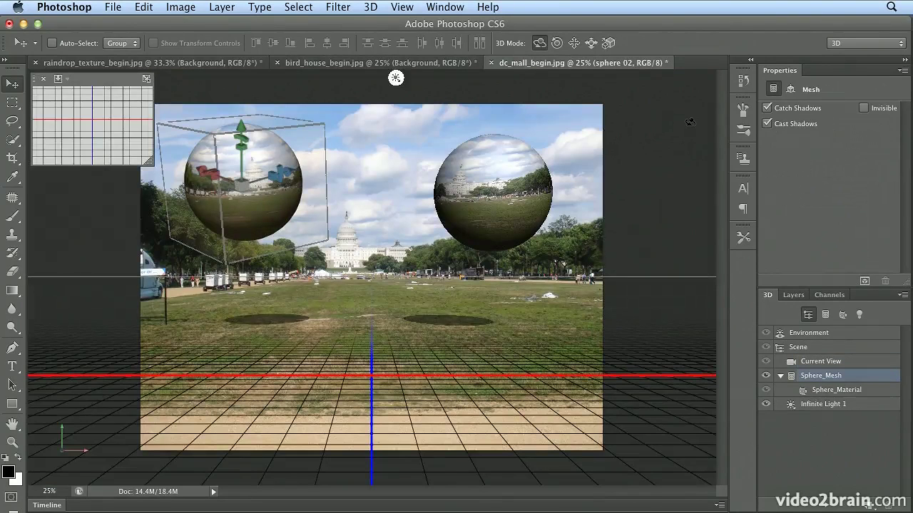